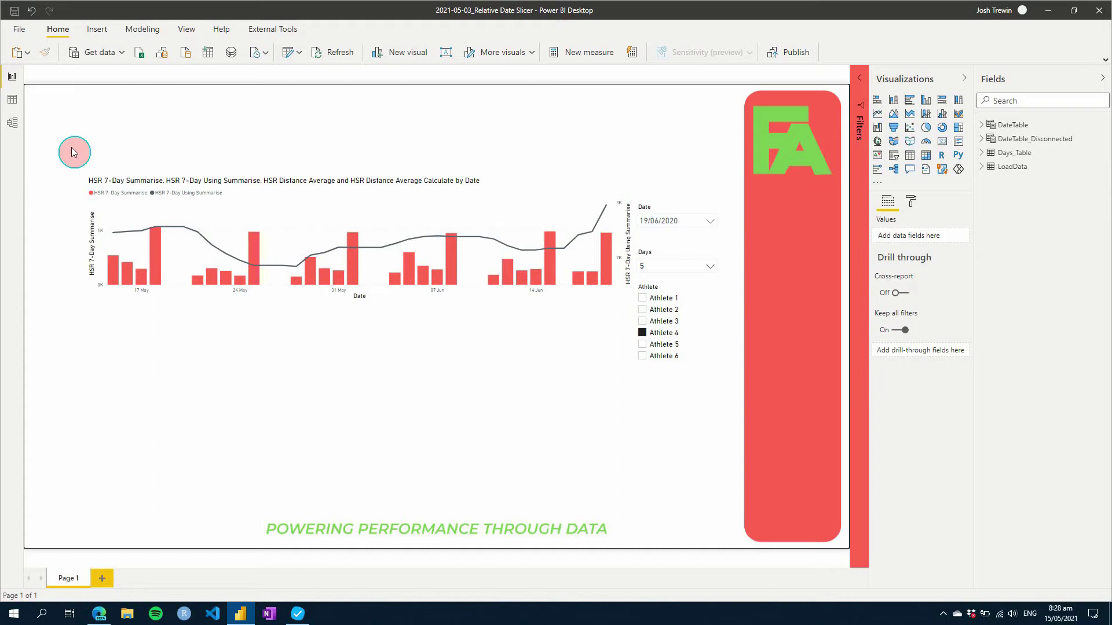
Step: Examine the formula and date range of the Date column in DateTable
{"action": "left_click", "coordinate": [12, 99]}
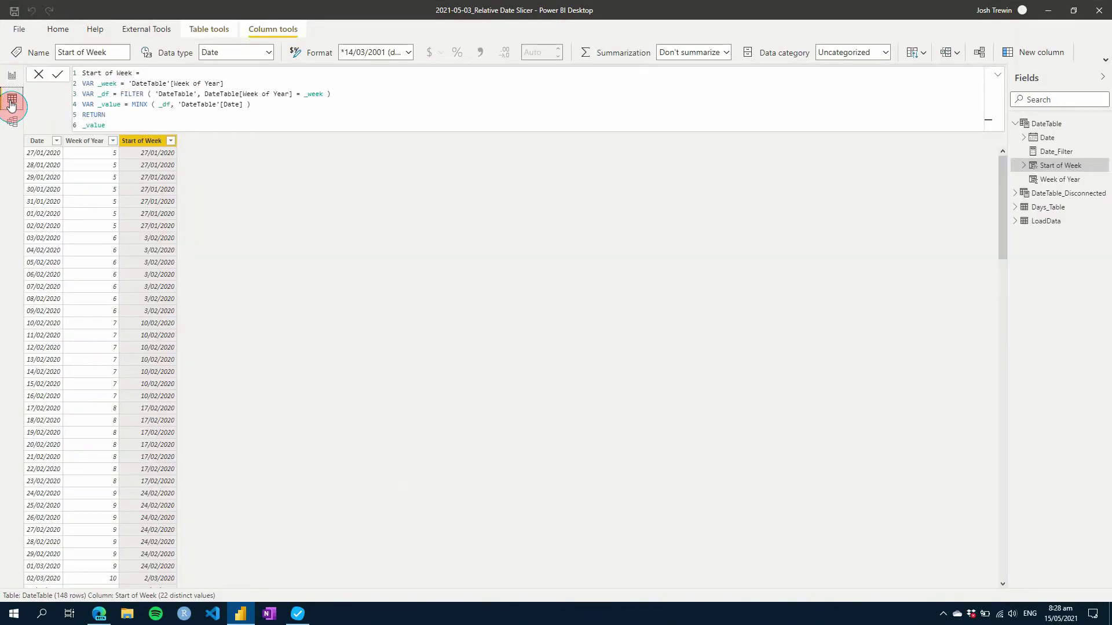
{"action": "left_click", "coordinate": [36, 142]}
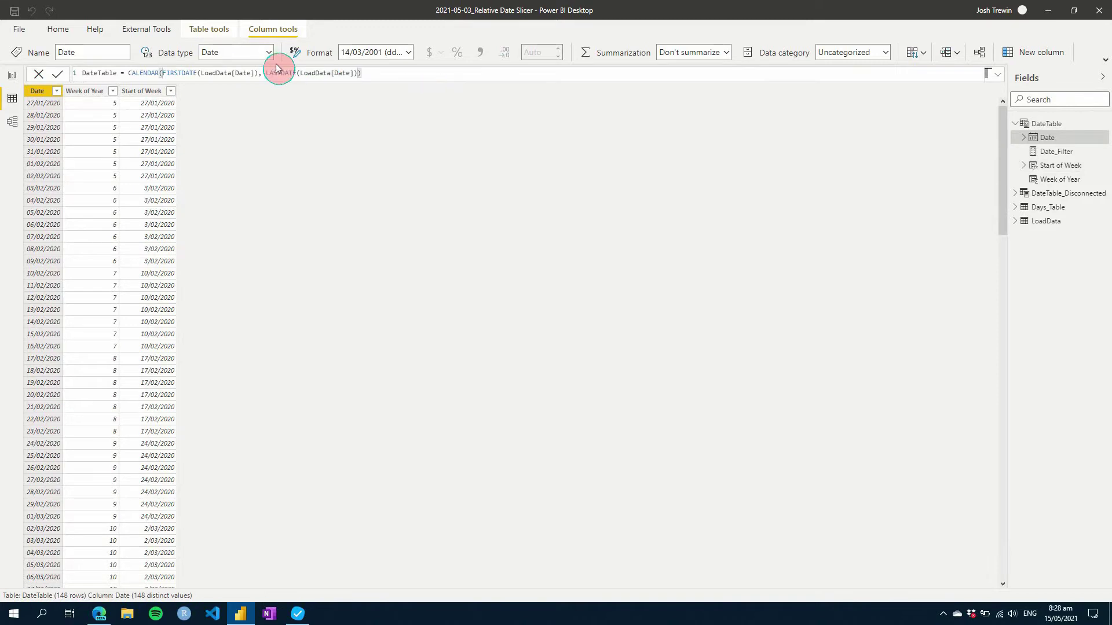
{"action": "scroll", "coordinate": [52, 235], "scroll_direction": "down", "scroll_amount": 8}
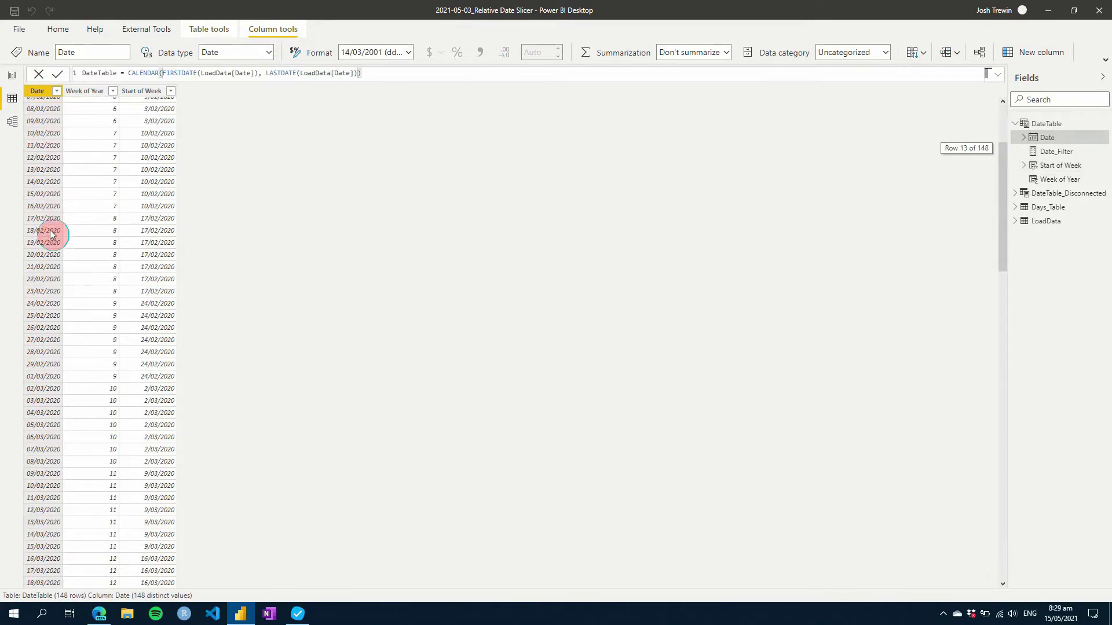
{"action": "scroll", "coordinate": [51, 234], "scroll_direction": "down", "scroll_amount": 20}
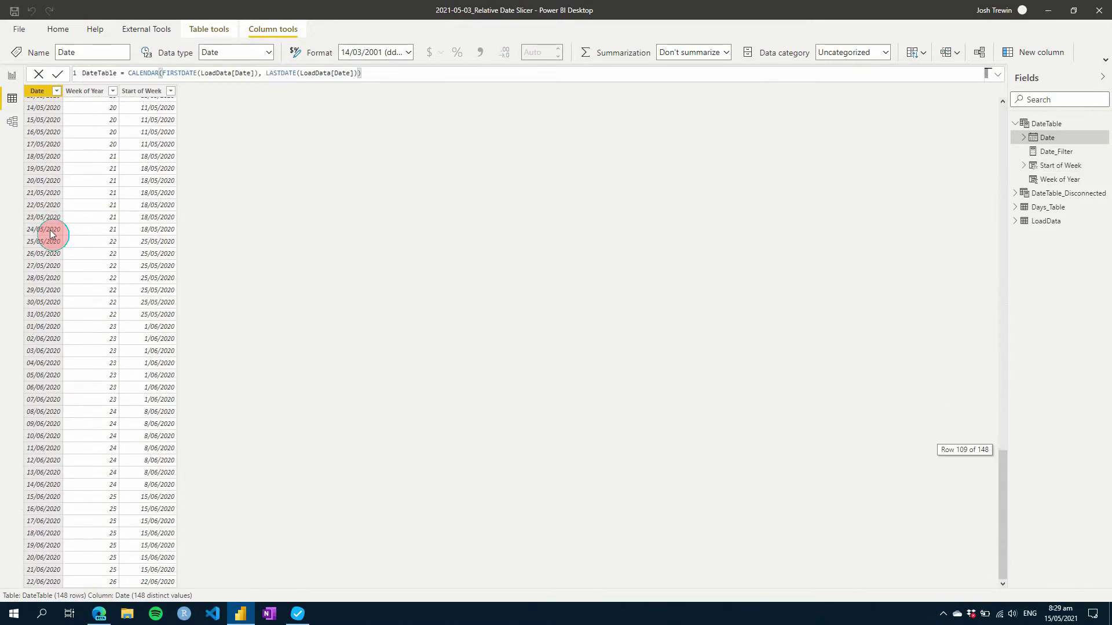
{"action": "scroll", "coordinate": [51, 235], "scroll_direction": "up", "scroll_amount": 20}
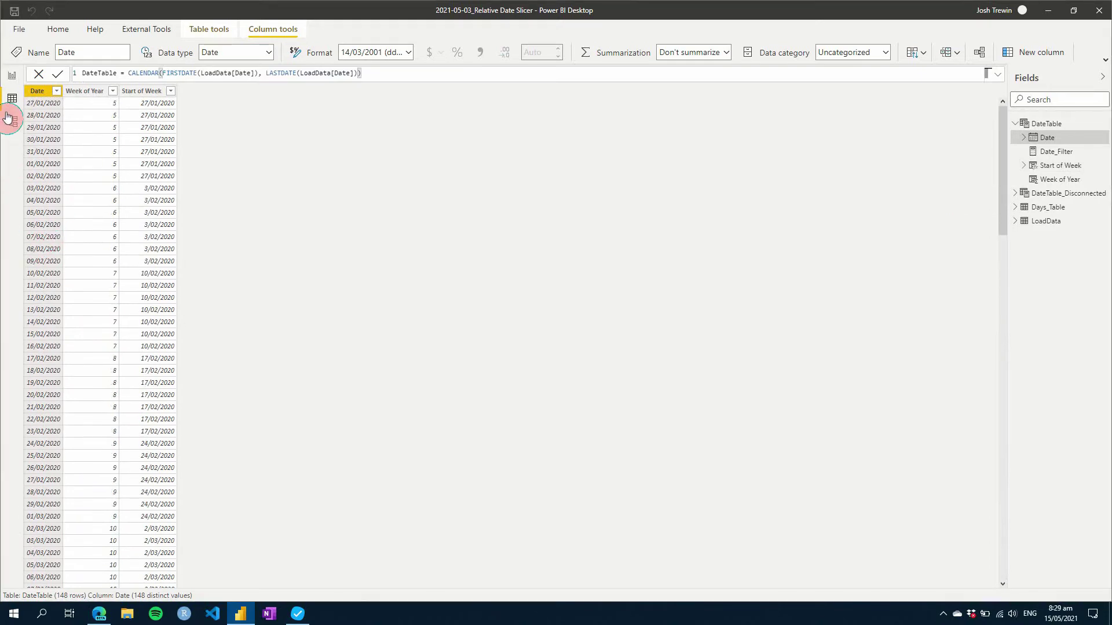
Step: Inspect the relationship between the LoadData and DateTable tables in the data model
{"action": "left_click", "coordinate": [10, 119]}
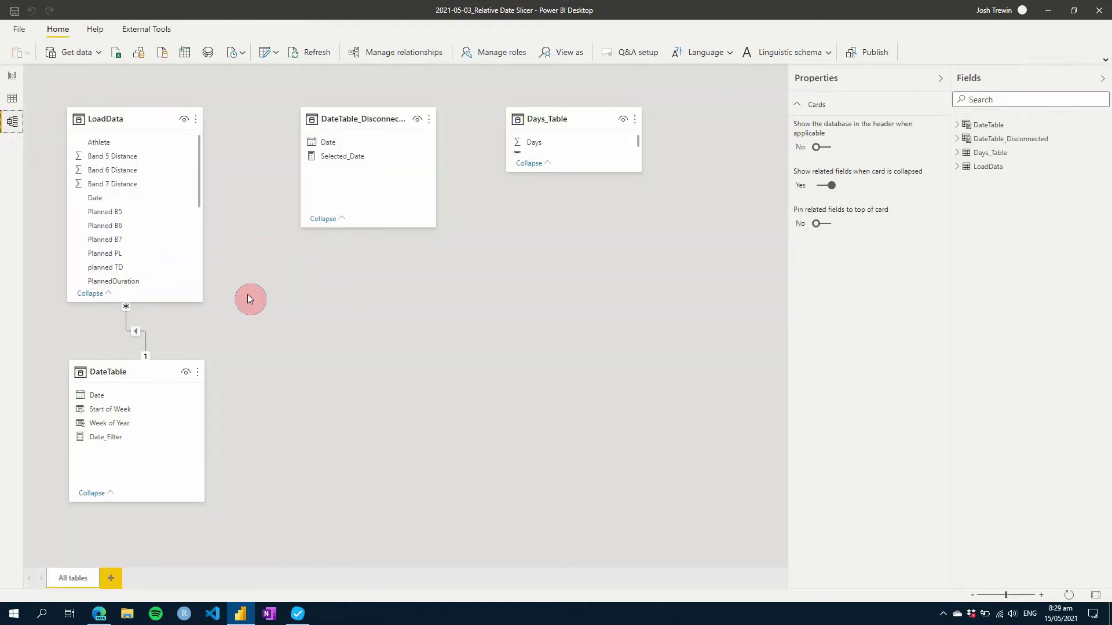
{"action": "left_click", "coordinate": [139, 334]}
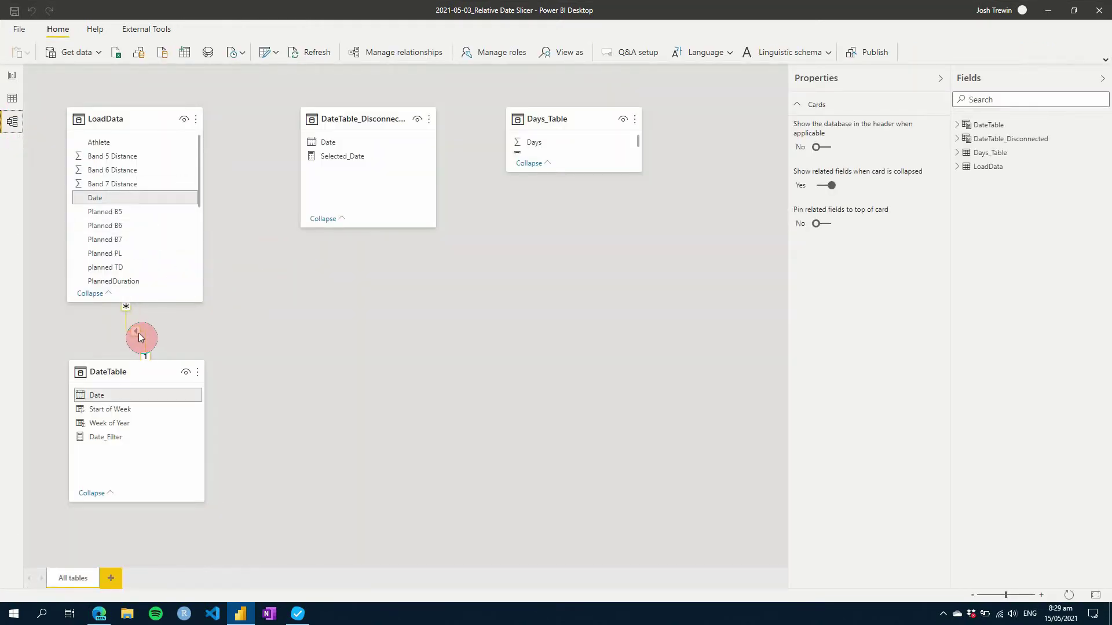
{"action": "left_click", "coordinate": [136, 353]}
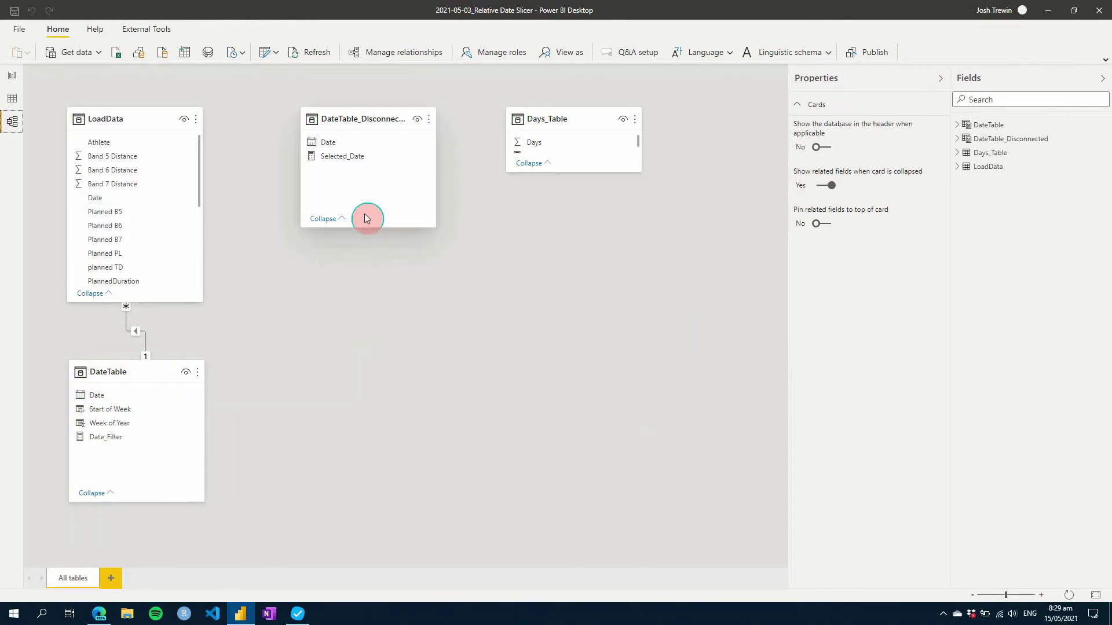
Step: Examine the DAX formulas of the Week of Year and Start of Week columns in DateTable
{"action": "left_click", "coordinate": [13, 97]}
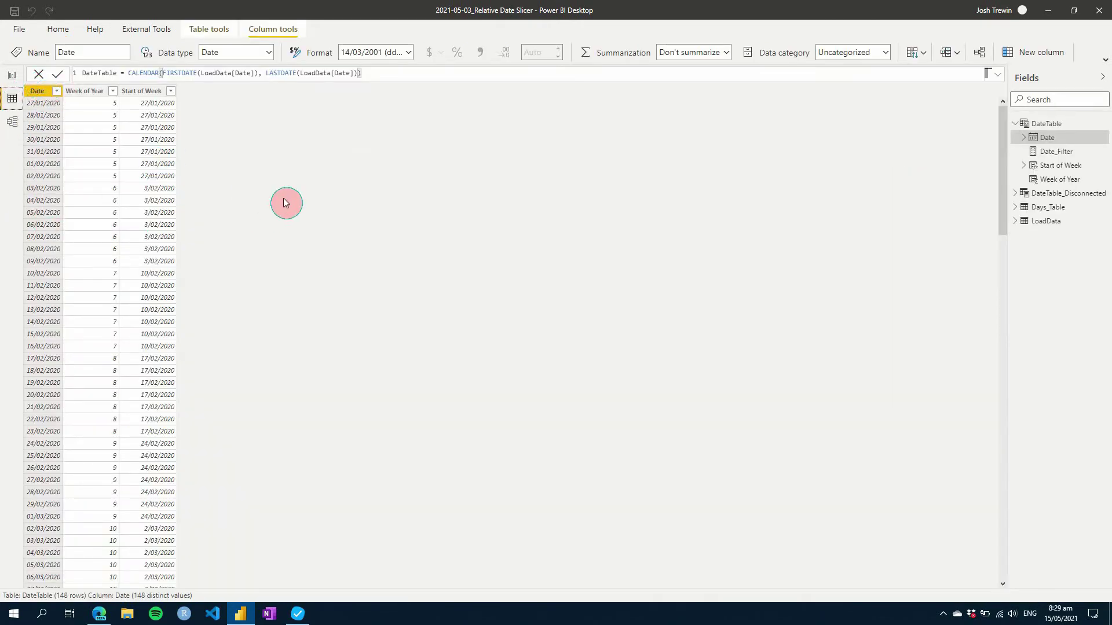
{"action": "left_click", "coordinate": [86, 92]}
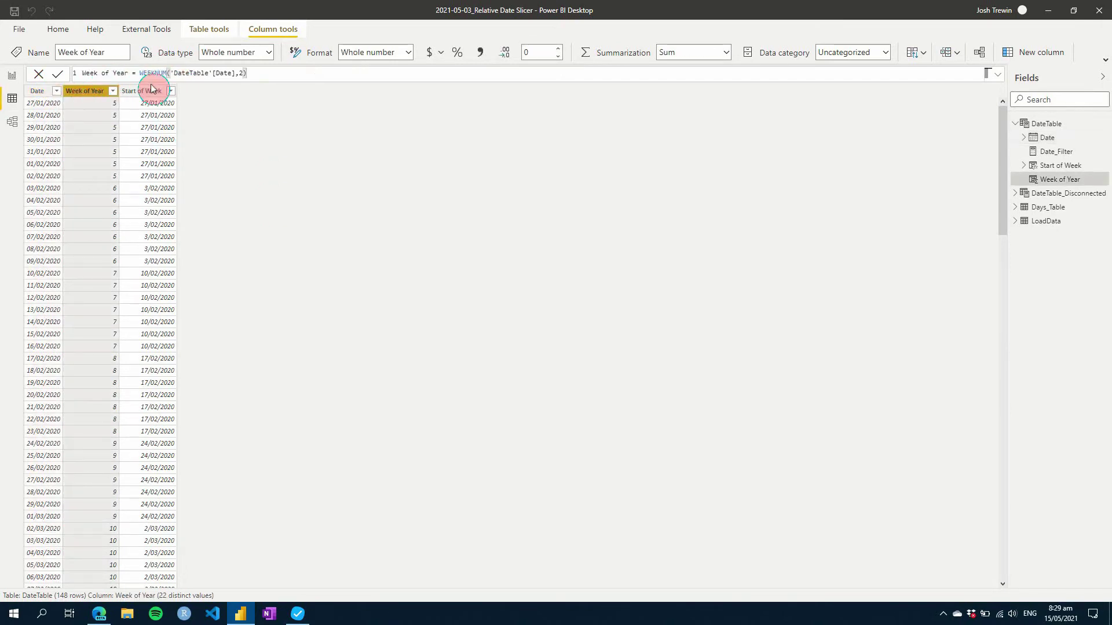
{"action": "left_click", "coordinate": [264, 76]}
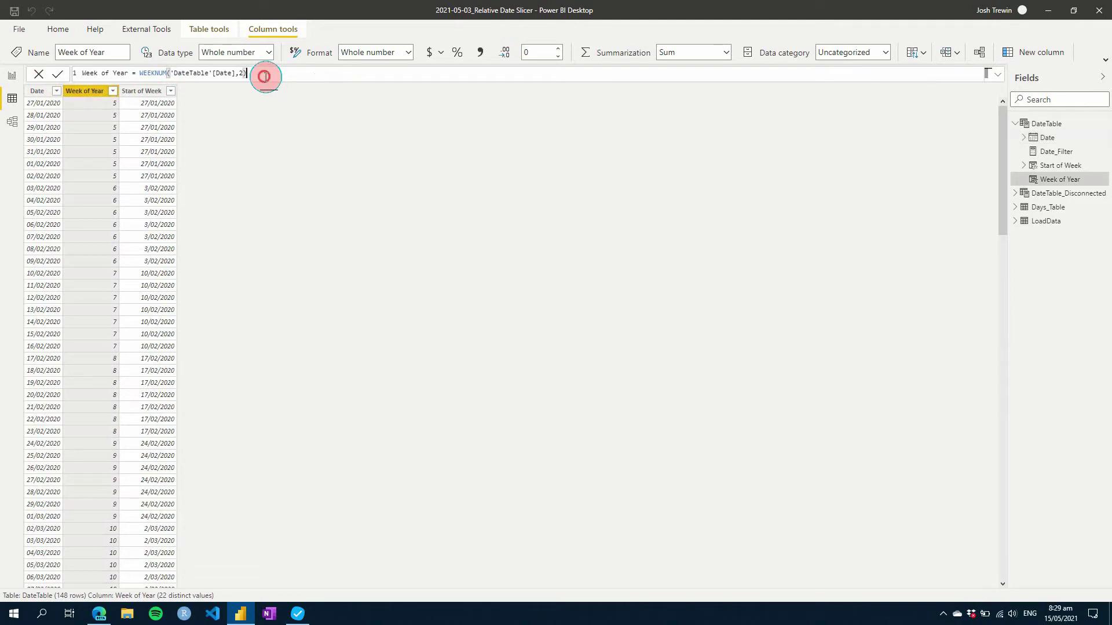
{"action": "left_click", "coordinate": [209, 183]}
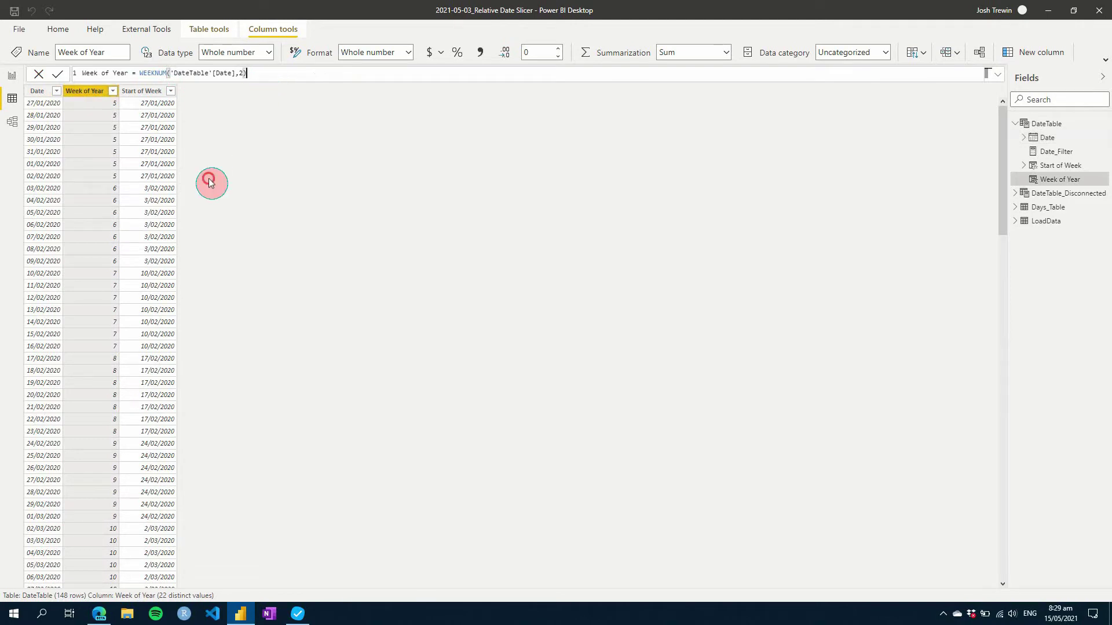
{"action": "left_click", "coordinate": [143, 93]}
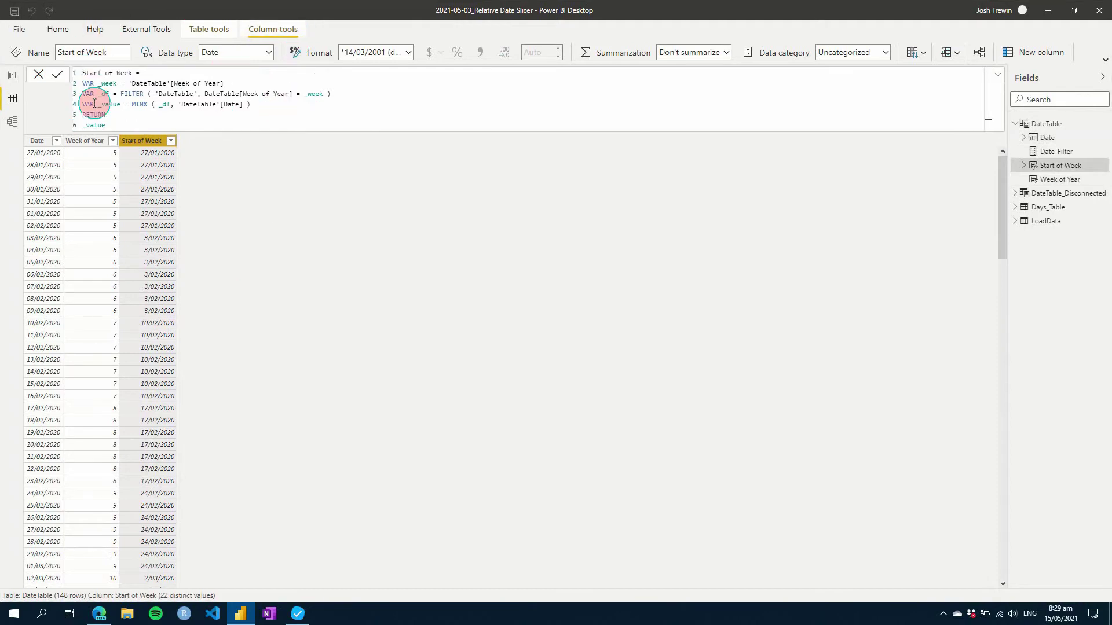
{"action": "left_click", "coordinate": [337, 302]}
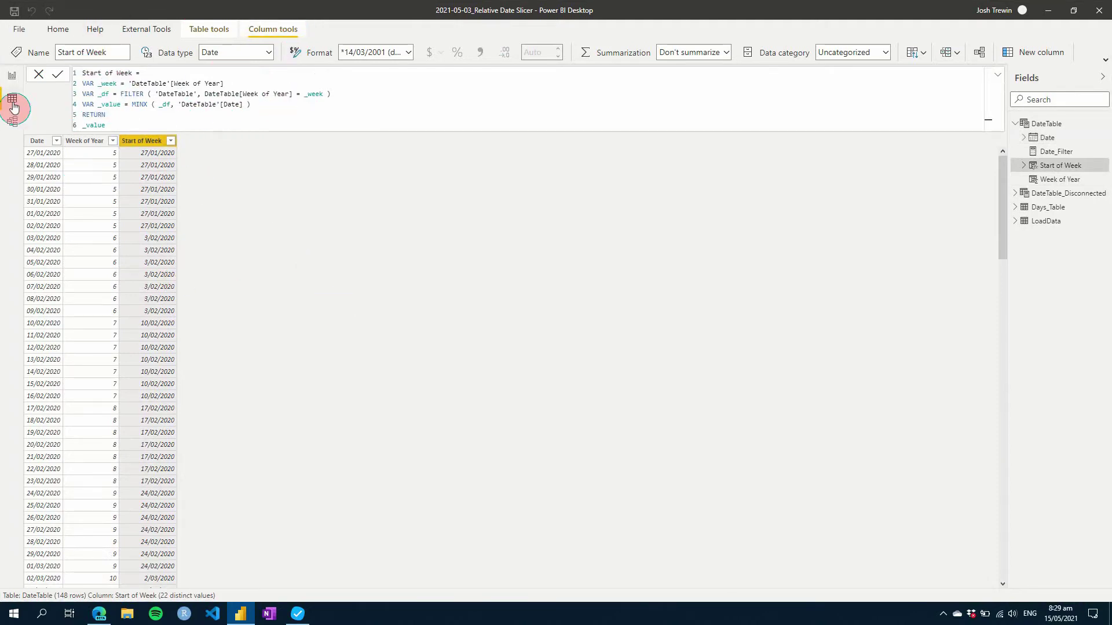
Step: Review the report page and recheck the DateTable relationship in the model, ending back on the report
{"action": "left_click", "coordinate": [12, 77]}
{"action": "left_click", "coordinate": [382, 399]}
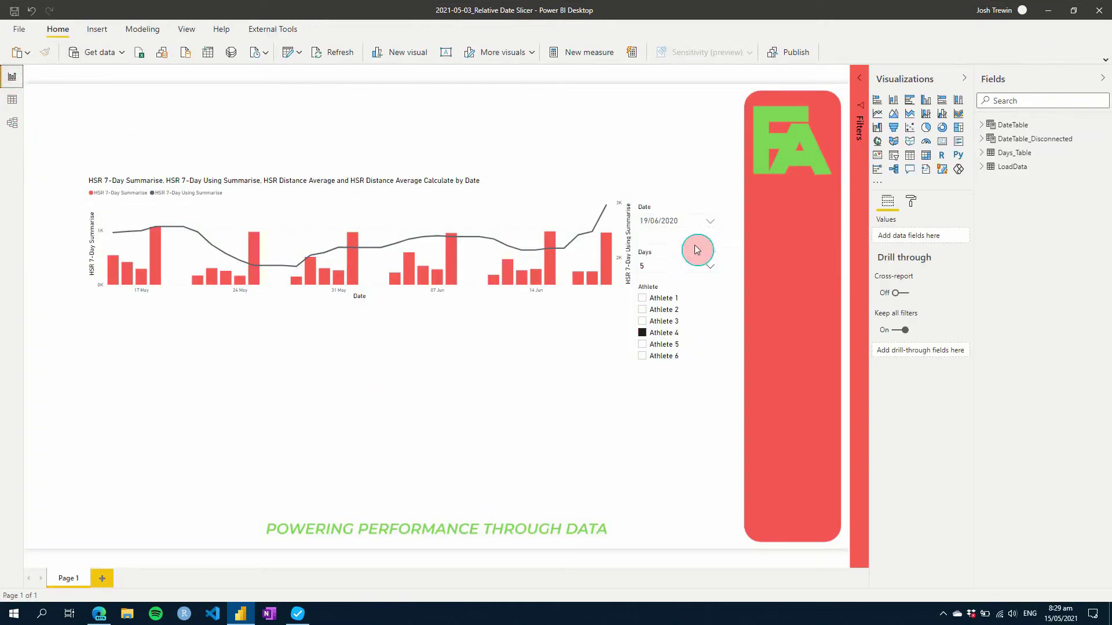
{"action": "left_click", "coordinate": [12, 100]}
{"action": "left_click", "coordinate": [12, 122]}
{"action": "left_click", "coordinate": [134, 334]}
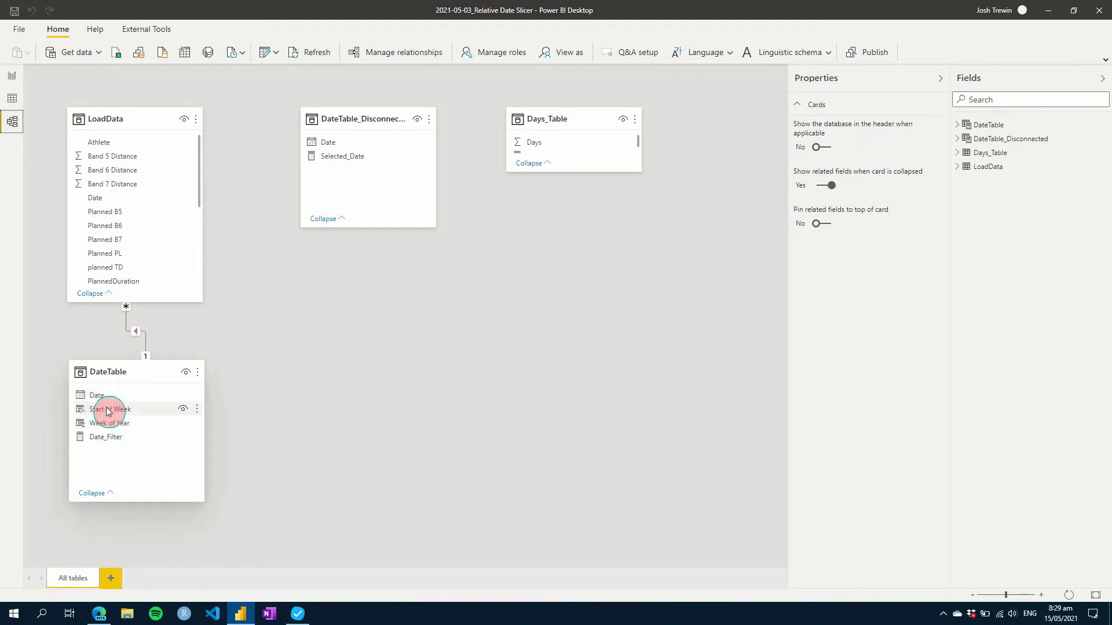
{"action": "left_click", "coordinate": [13, 86]}
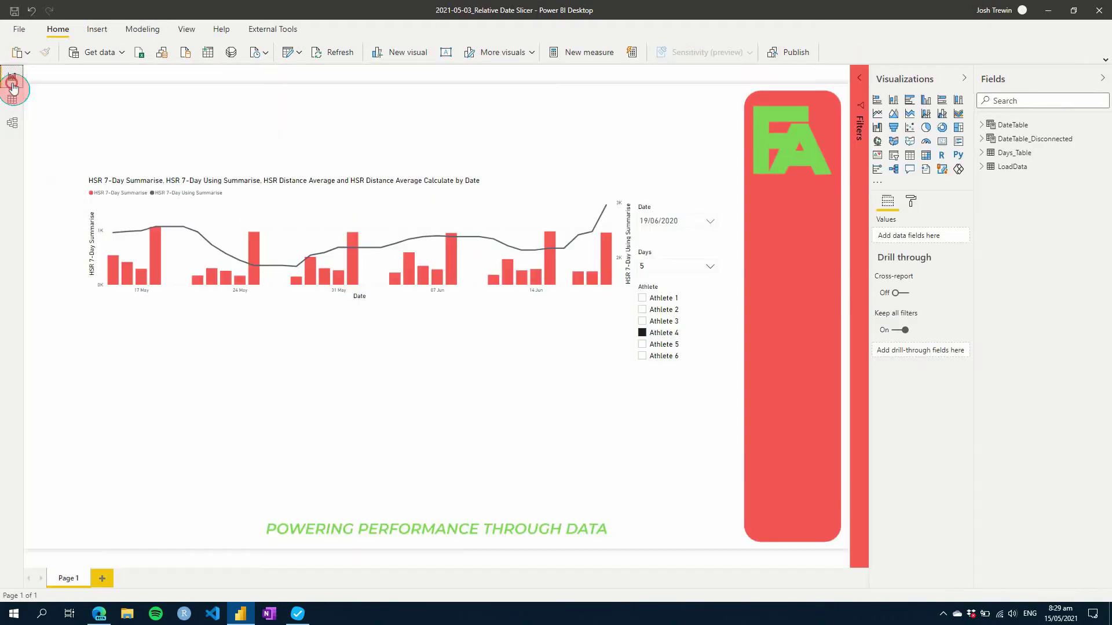
Step: Try other dates in the report's Date slicer, such as 18/06/2020, and reselect 19/06/2020
{"action": "left_click", "coordinate": [426, 185]}
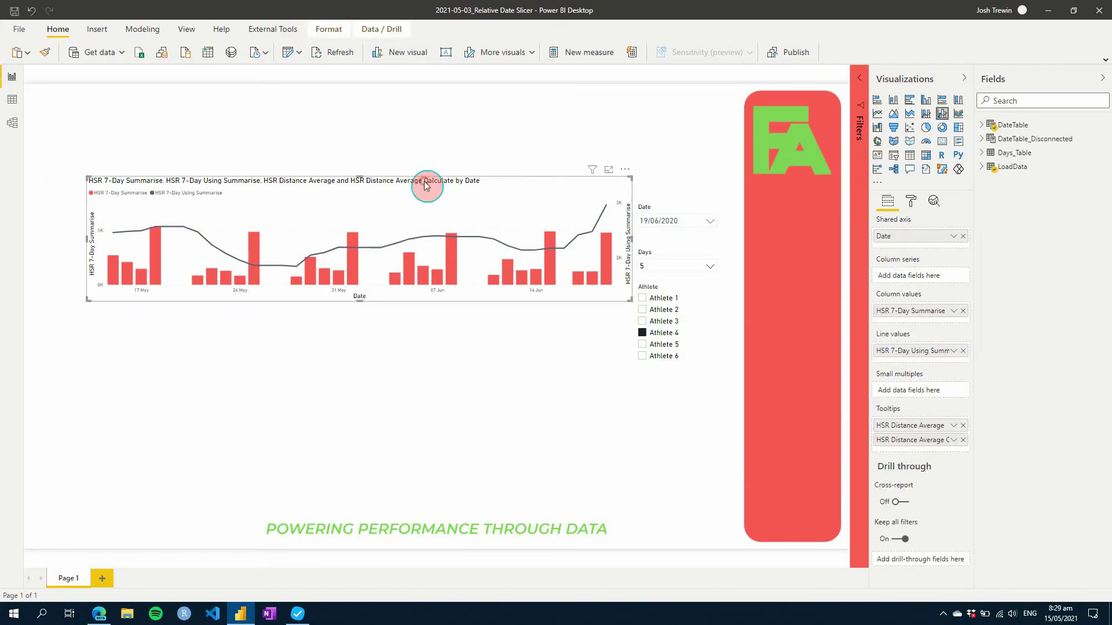
{"action": "left_click", "coordinate": [696, 225]}
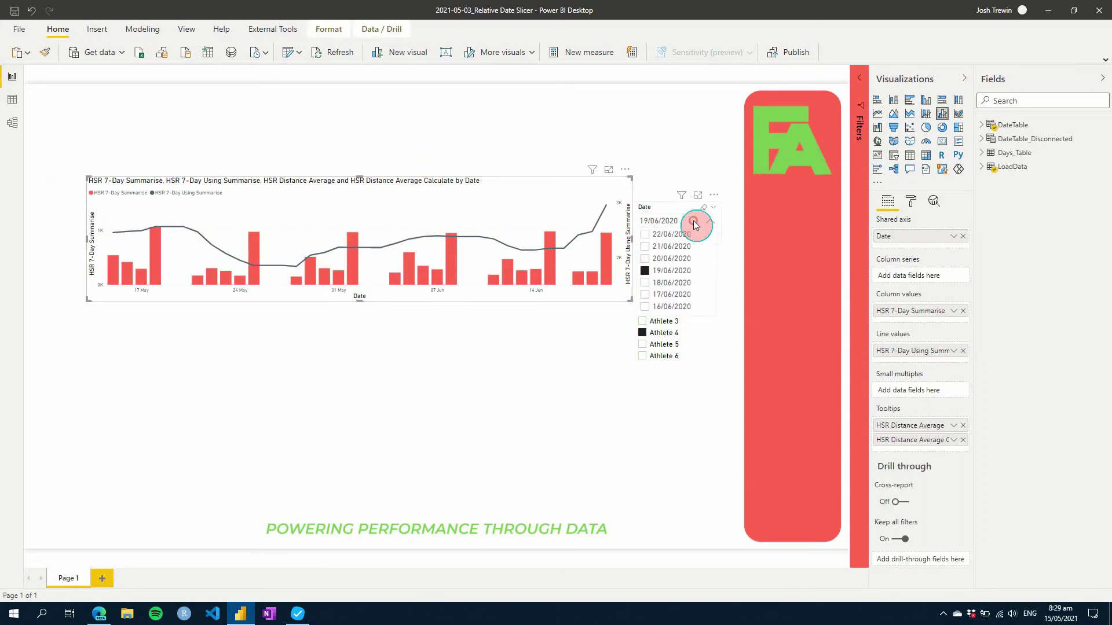
{"action": "left_click", "coordinate": [681, 260]}
{"action": "left_click", "coordinate": [679, 271]}
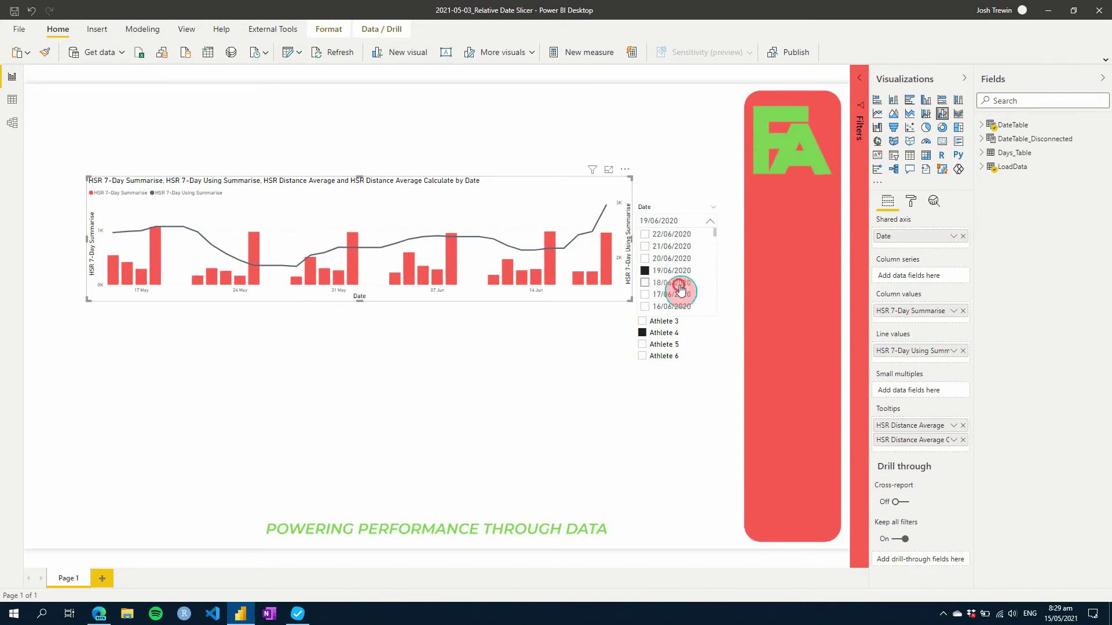
{"action": "left_click", "coordinate": [679, 284]}
{"action": "left_click", "coordinate": [672, 270]}
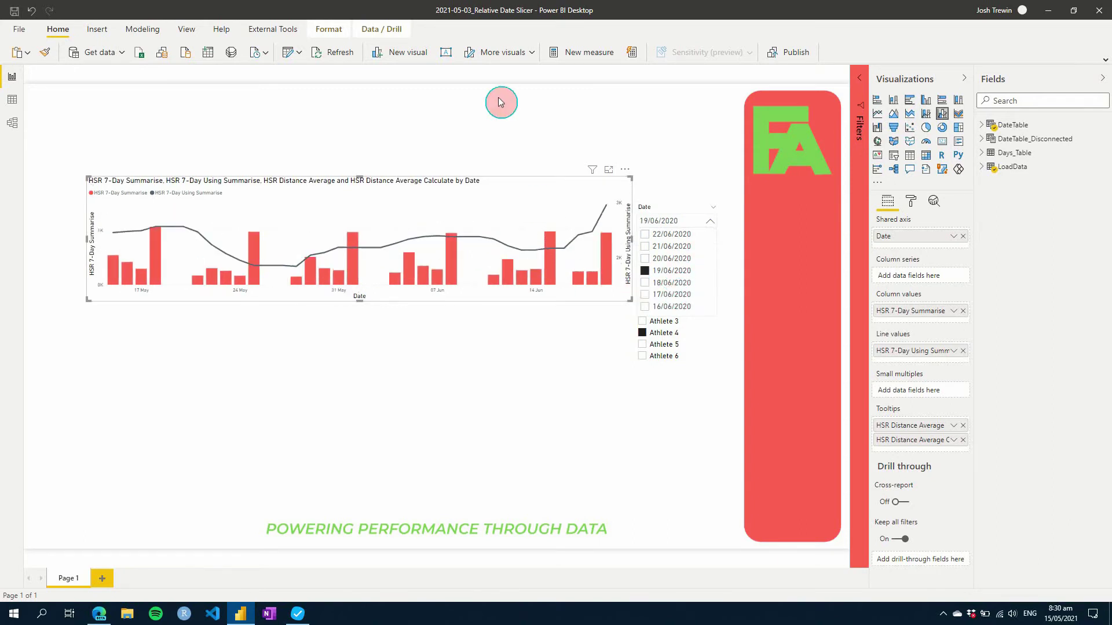
Step: Duplicate the HSR 7-Day combo chart and place the copy directly below the original
{"action": "left_click", "coordinate": [473, 182]}
{"action": "key", "text": "ctrl+c"}
{"action": "key", "text": "ctrl+v"}
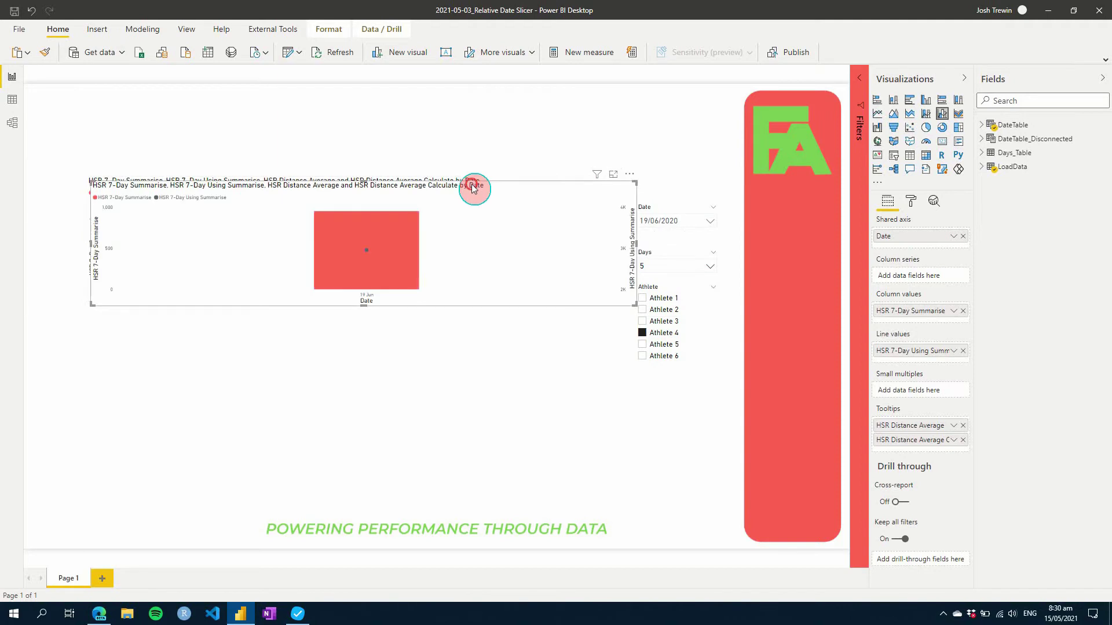
{"action": "left_click_drag", "start_coordinate": [472, 184], "coordinate": [469, 307]}
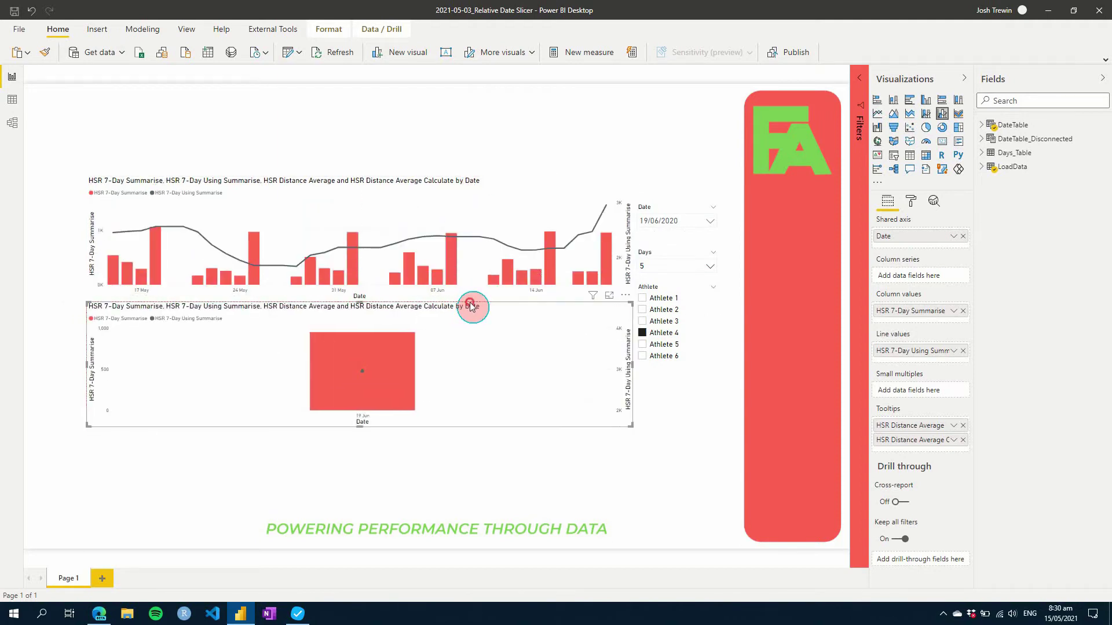
Step: Stop the Date slicer from filtering the lower chart by setting its interaction to None, and leave interaction editing
{"action": "left_click", "coordinate": [690, 213]}
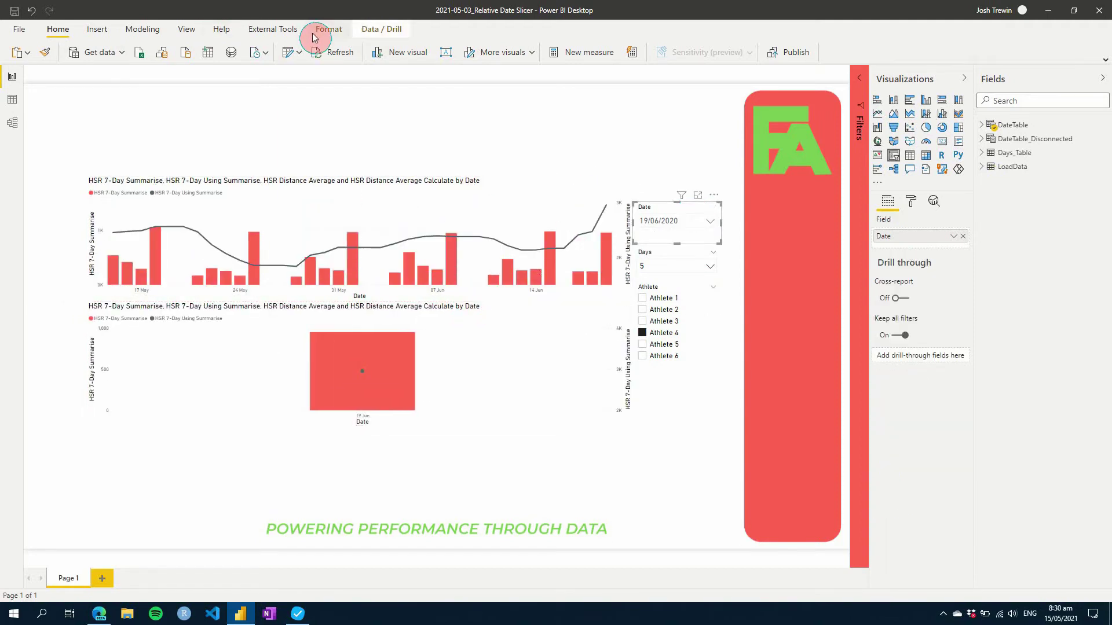
{"action": "left_click", "coordinate": [328, 29]}
{"action": "left_click", "coordinate": [14, 55]}
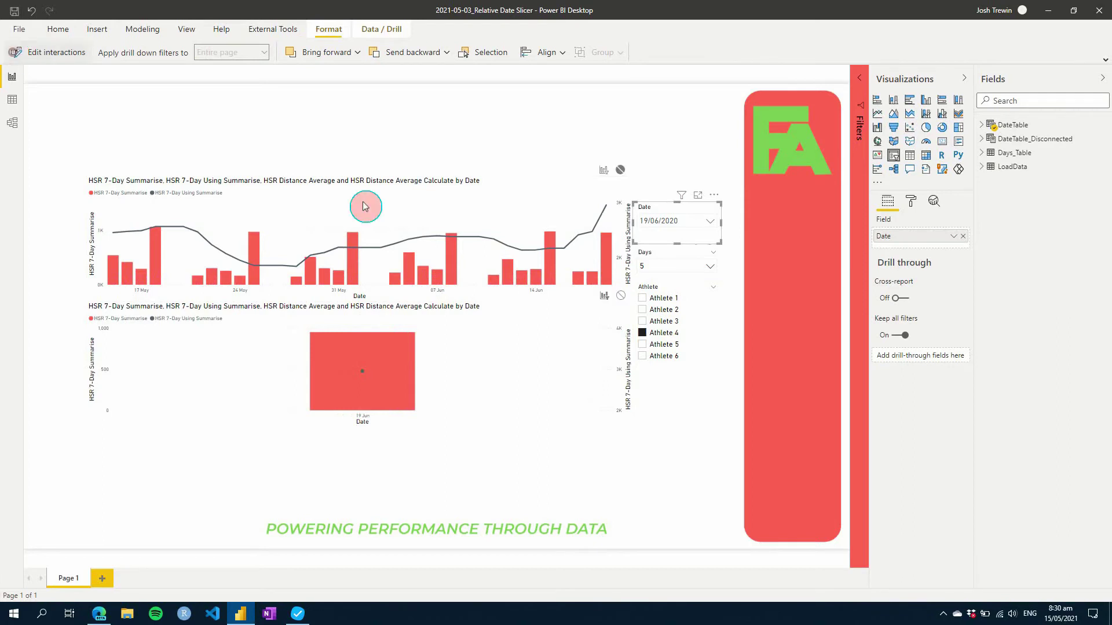
{"action": "left_click", "coordinate": [620, 298]}
{"action": "left_click", "coordinate": [524, 144]}
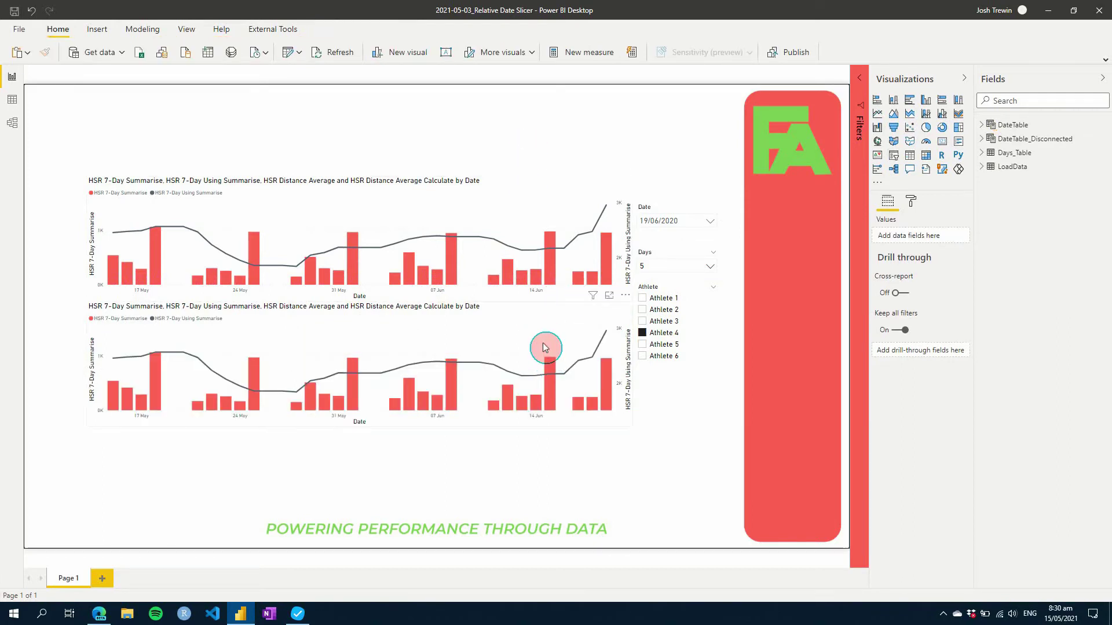
{"action": "left_click", "coordinate": [544, 346]}
{"action": "left_click", "coordinate": [320, 29]}
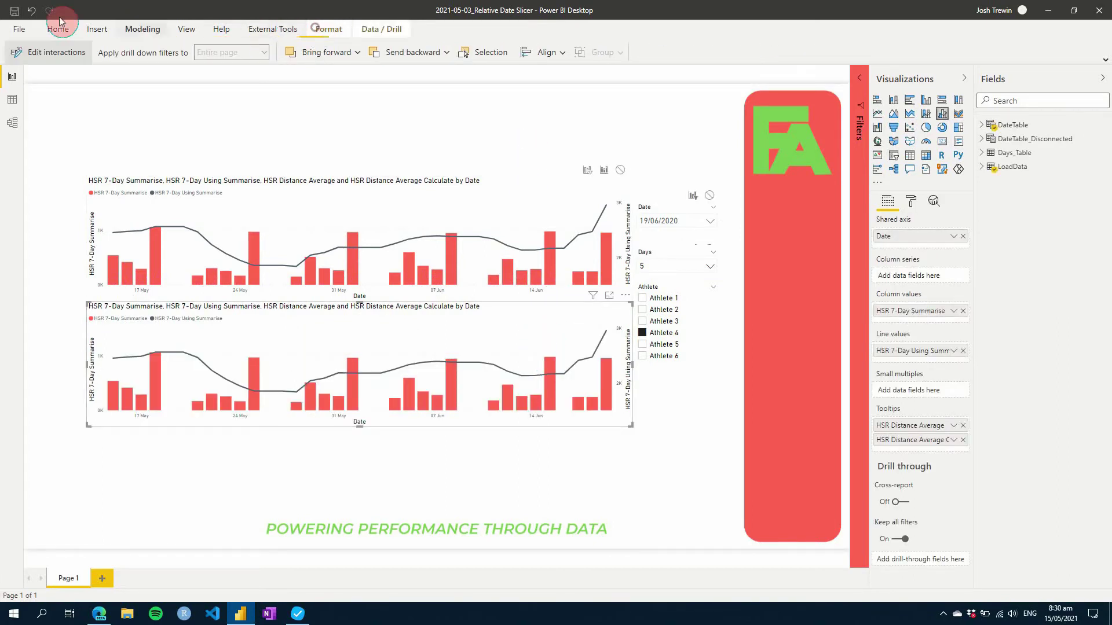
{"action": "left_click", "coordinate": [48, 55]}
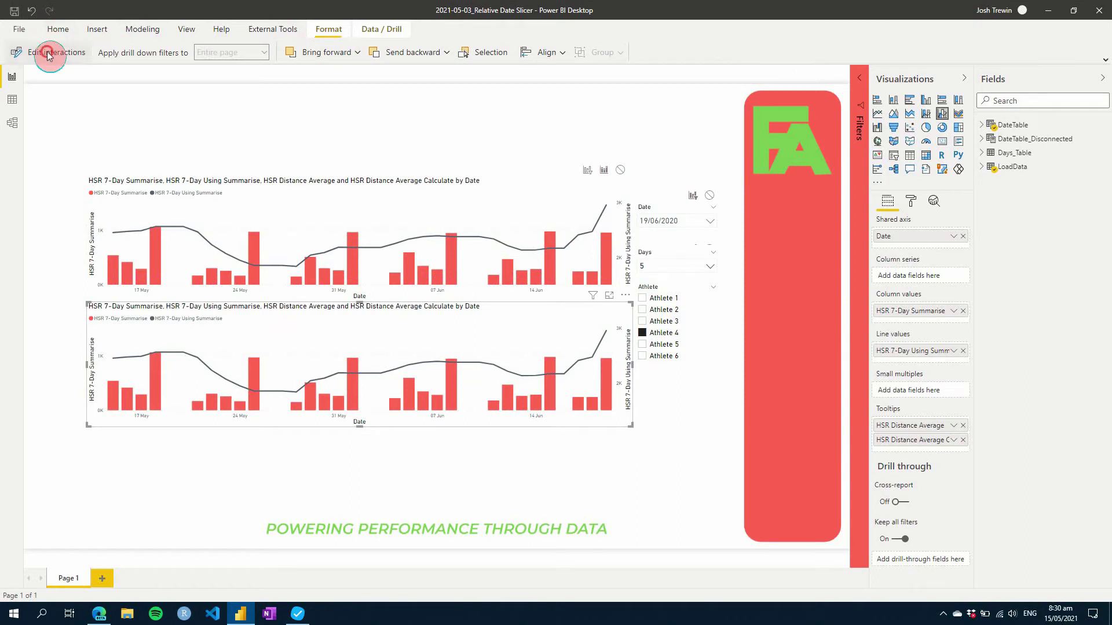
Step: Replace Date with Week of Year from DateTable on the lower chart's shared axis
{"action": "left_click", "coordinate": [963, 236]}
{"action": "left_click", "coordinate": [982, 126]}
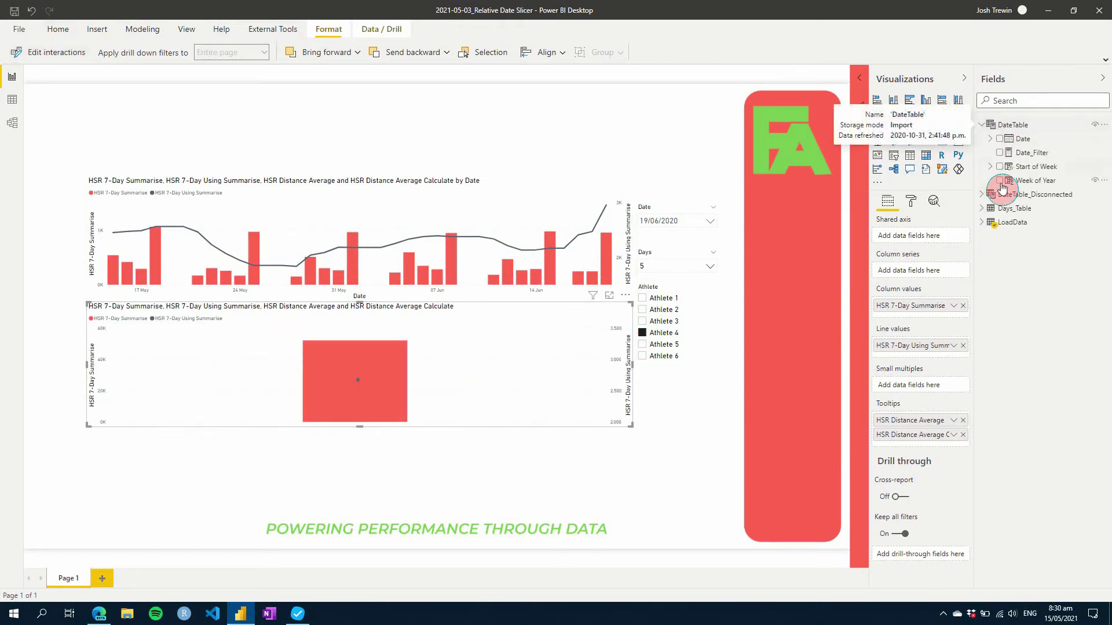
{"action": "left_click_drag", "start_coordinate": [1022, 185], "coordinate": [918, 238]}
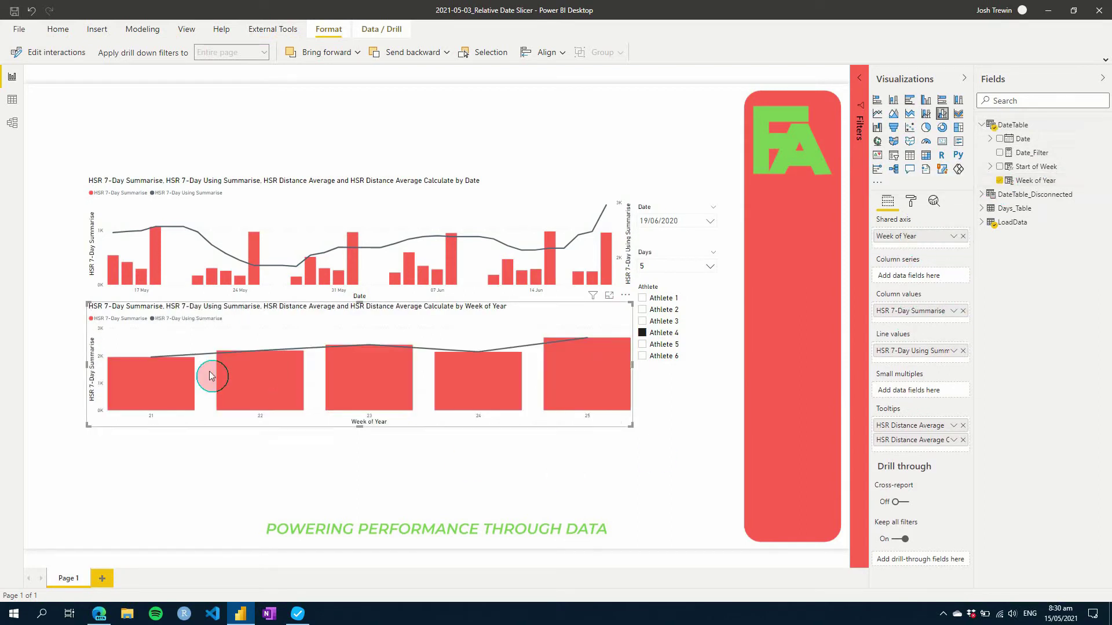
{"action": "mouse_move", "coordinate": [152, 379]}
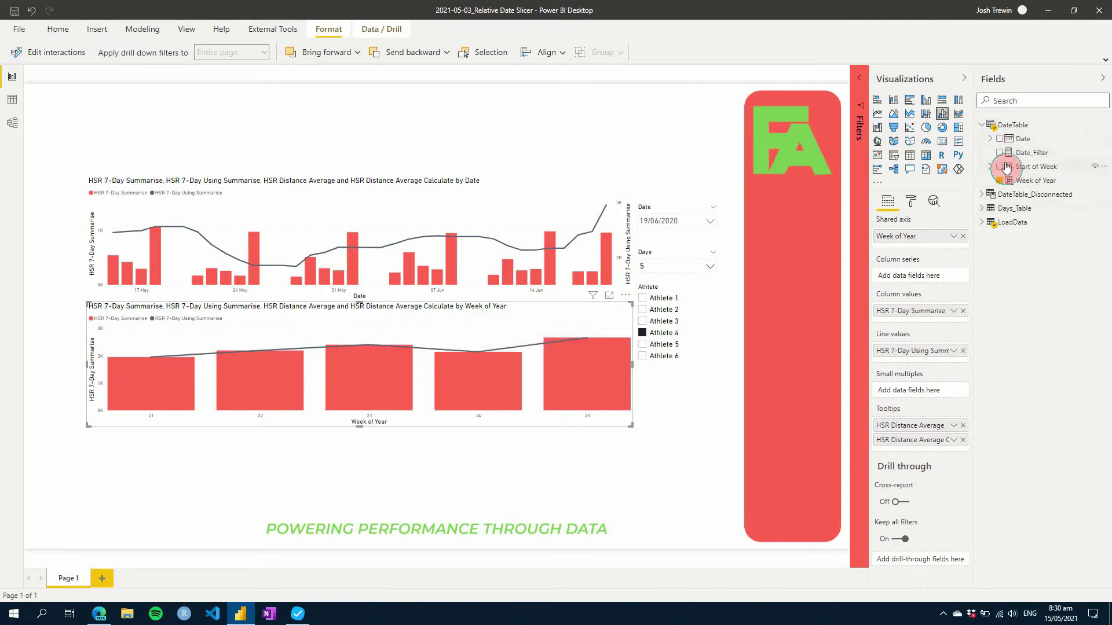
Step: Replace Week of Year with Start of Week on the lower chart's shared axis, using the plain date instead of the date hierarchy
{"action": "left_click", "coordinate": [964, 237]}
{"action": "left_click_drag", "start_coordinate": [1036, 166], "coordinate": [941, 236]}
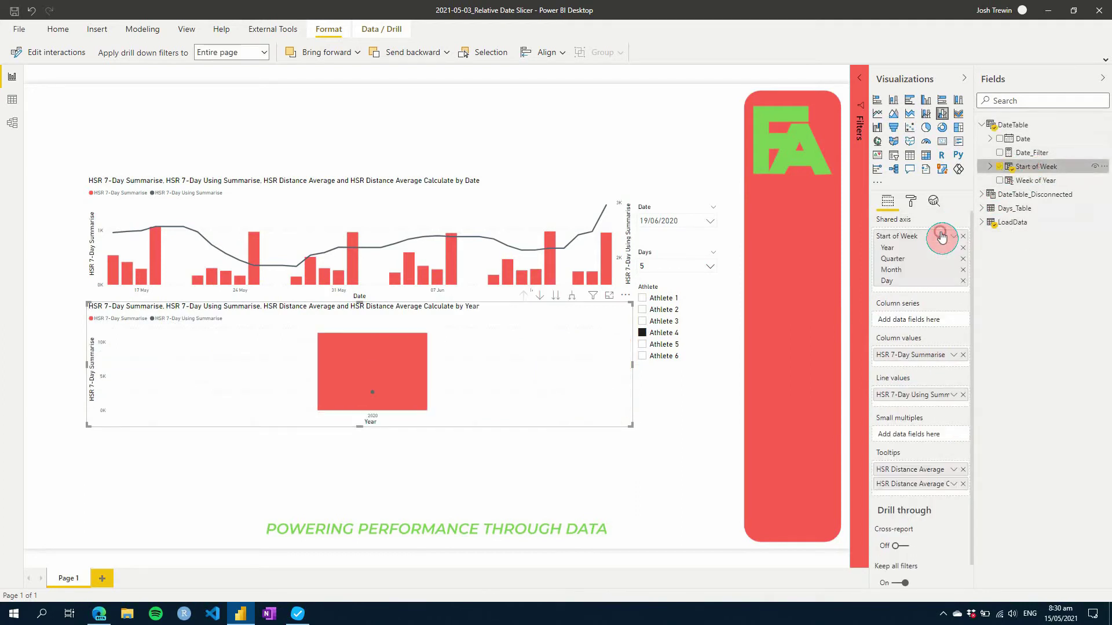
{"action": "left_click", "coordinate": [954, 237]}
{"action": "left_click", "coordinate": [976, 307]}
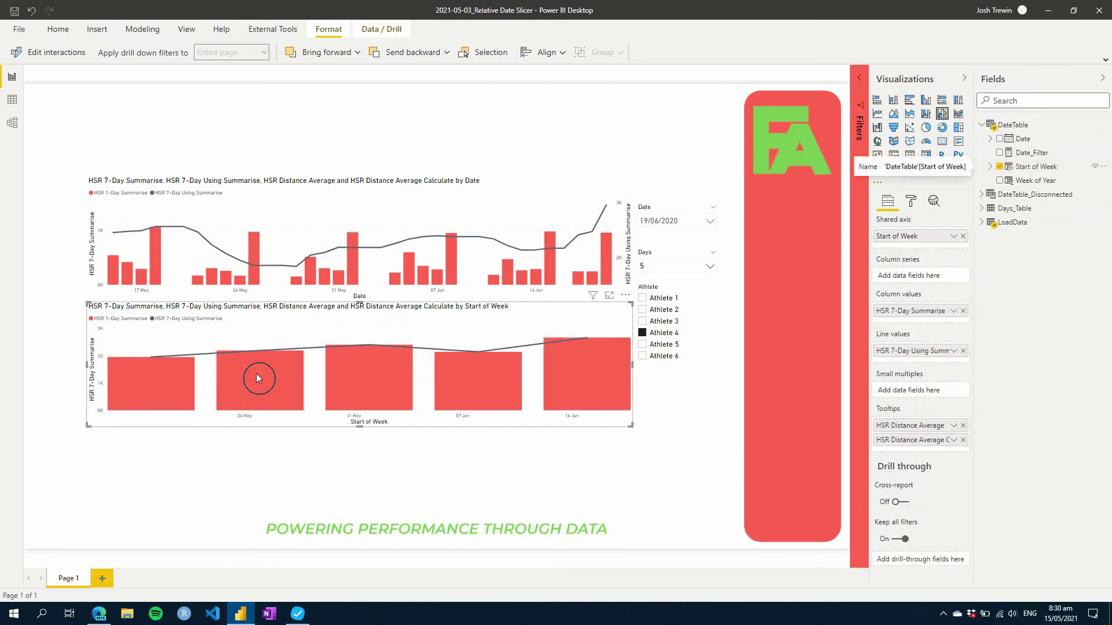
Step: Remove the lower chart's line and column measures and use HSR Distance from LoadData as its only column value
{"action": "left_click", "coordinate": [963, 352]}
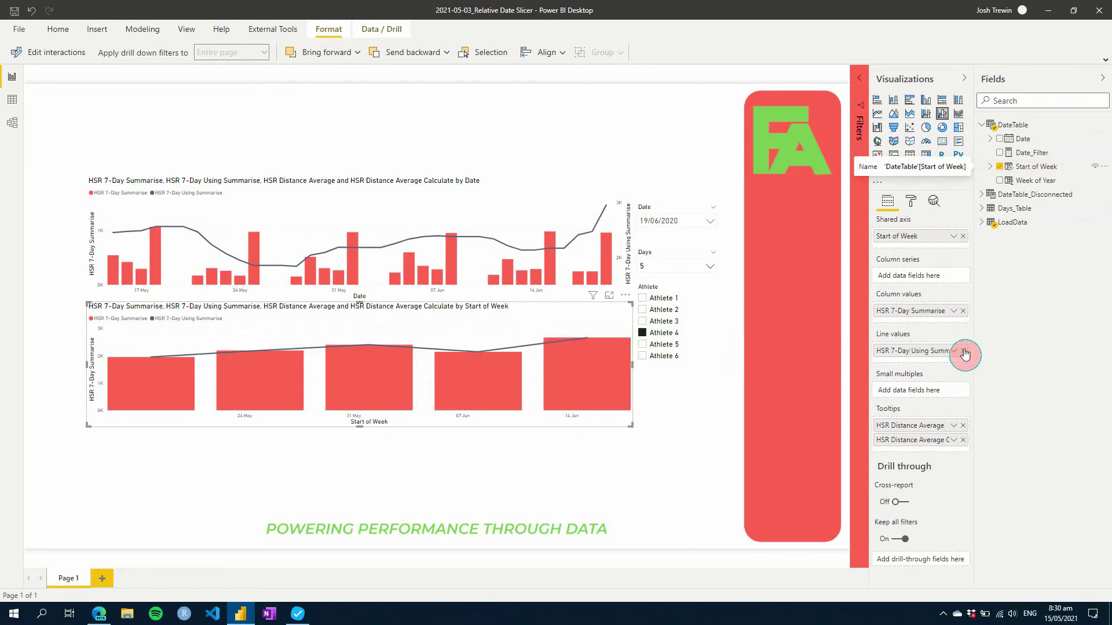
{"action": "left_click", "coordinate": [963, 311]}
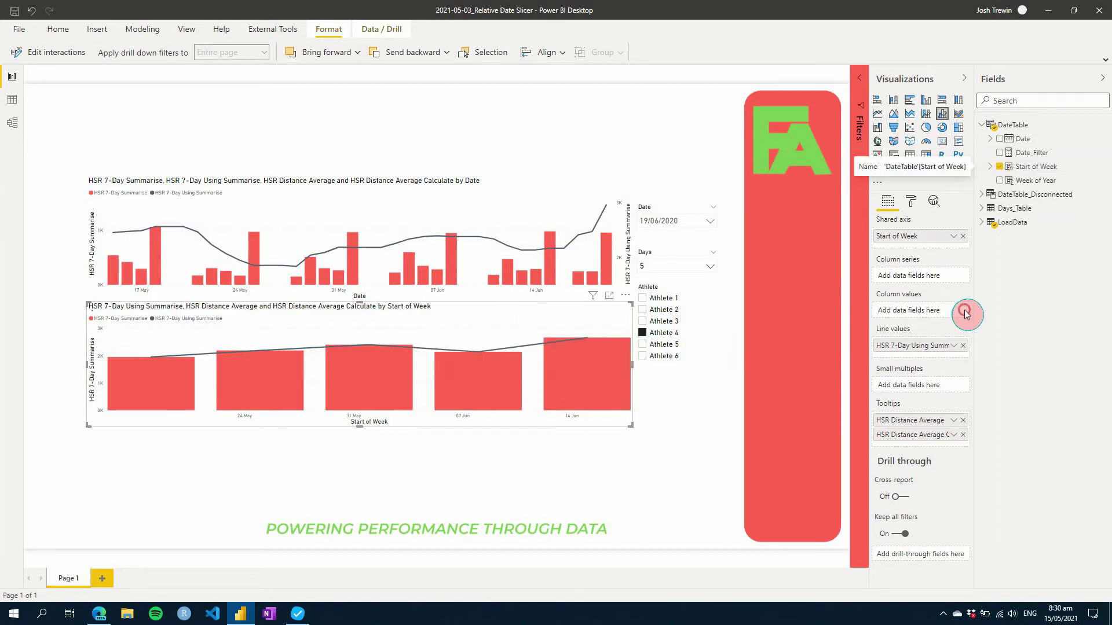
{"action": "left_click", "coordinate": [963, 351]}
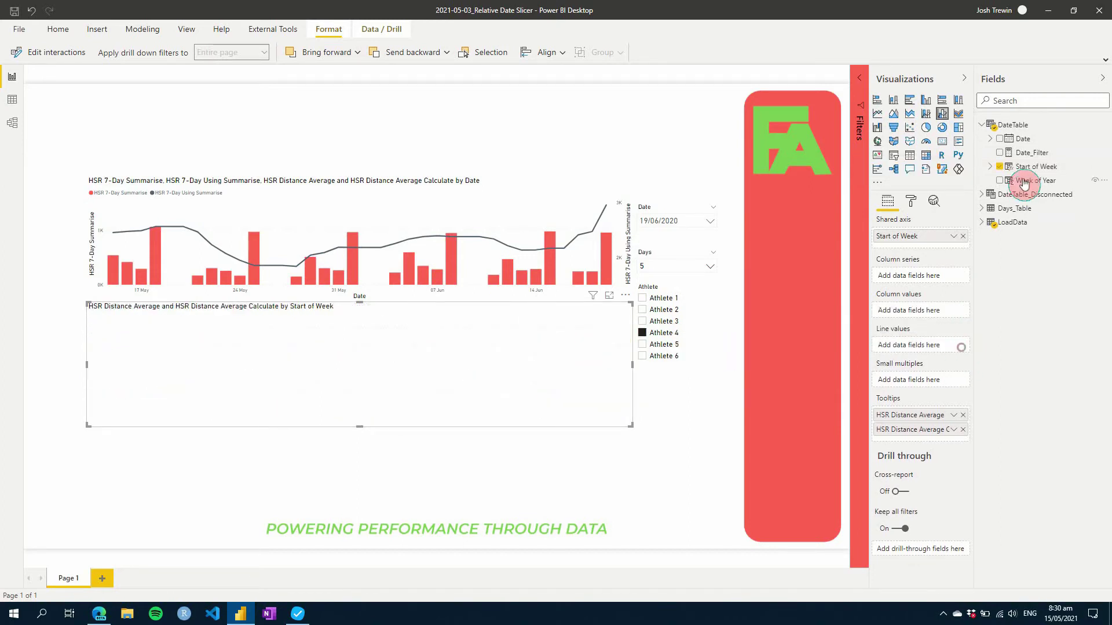
{"action": "left_click", "coordinate": [981, 223]}
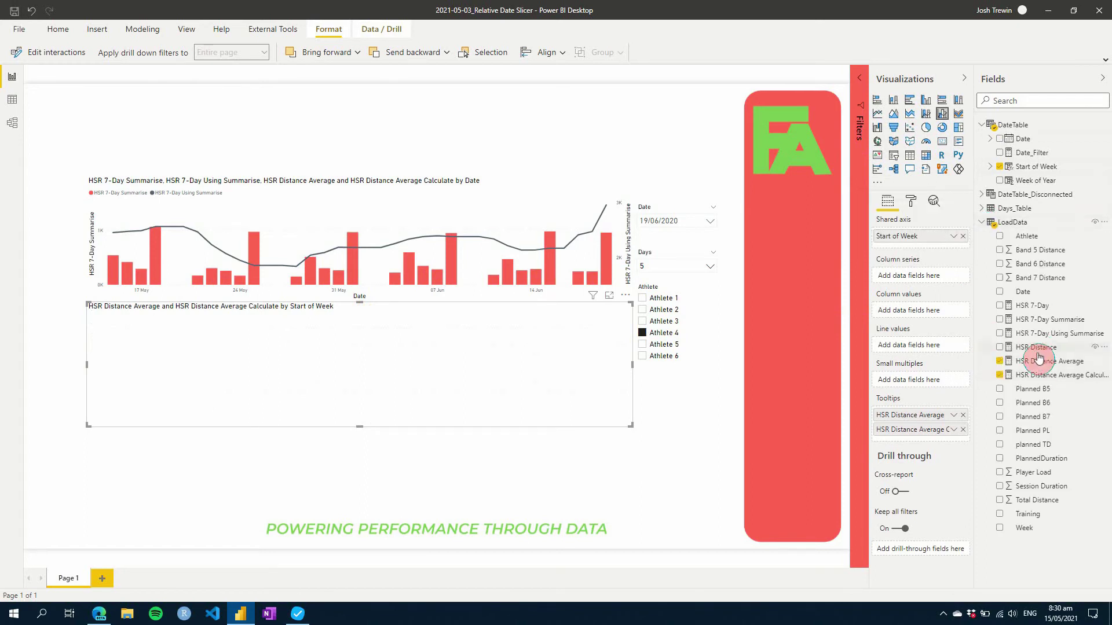
{"action": "left_click_drag", "start_coordinate": [1033, 347], "coordinate": [926, 315]}
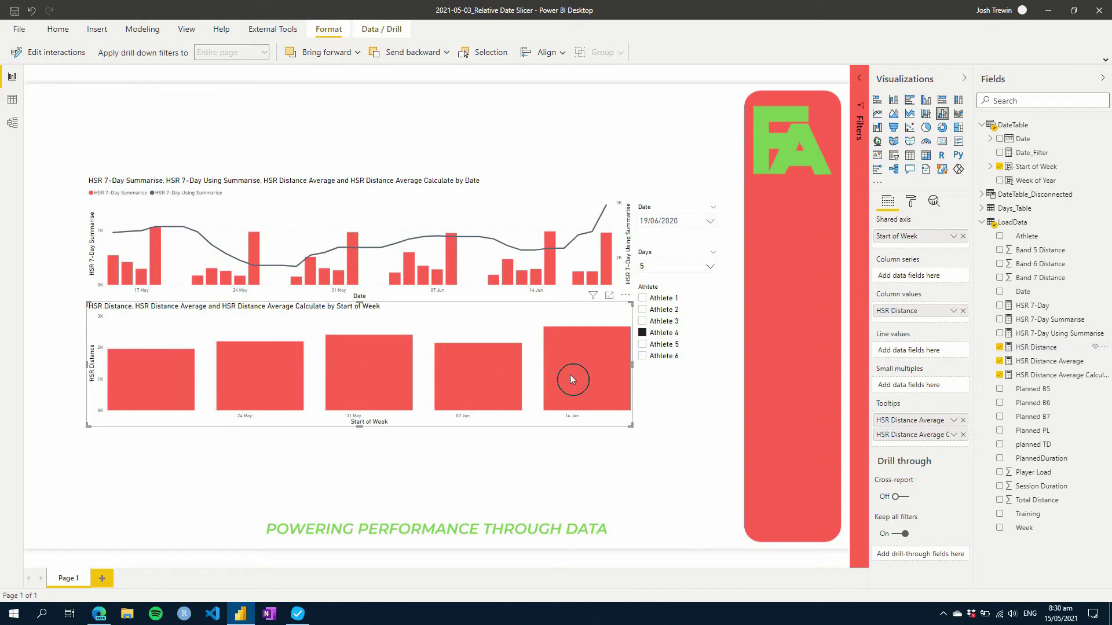
{"action": "mouse_move", "coordinate": [573, 379]}
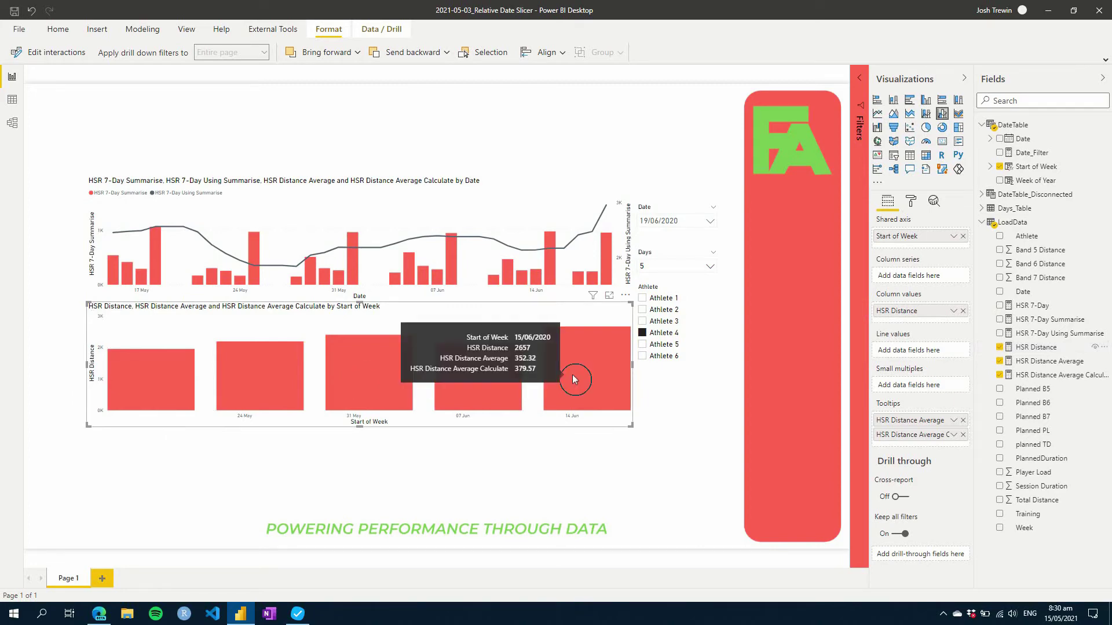
{"action": "left_click_drag", "start_coordinate": [1037, 384], "coordinate": [672, 417]}
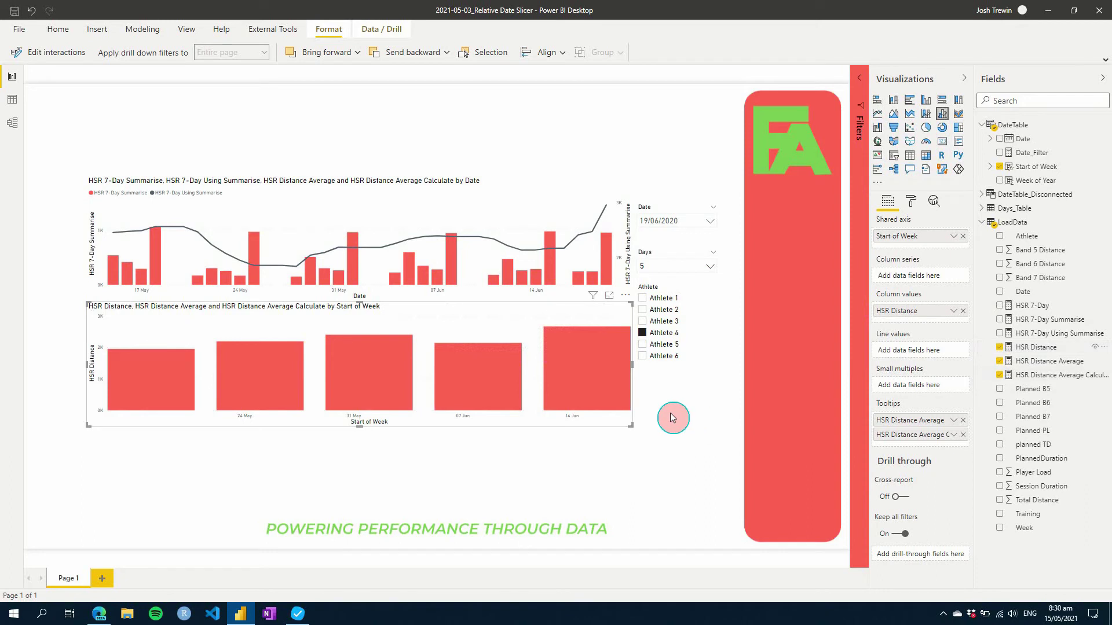
Step: Try HSR 7-Day as the lower chart's line value, compare it with the weekly columns, then remove it and deselect the chart
{"action": "left_click", "coordinate": [1036, 307]}
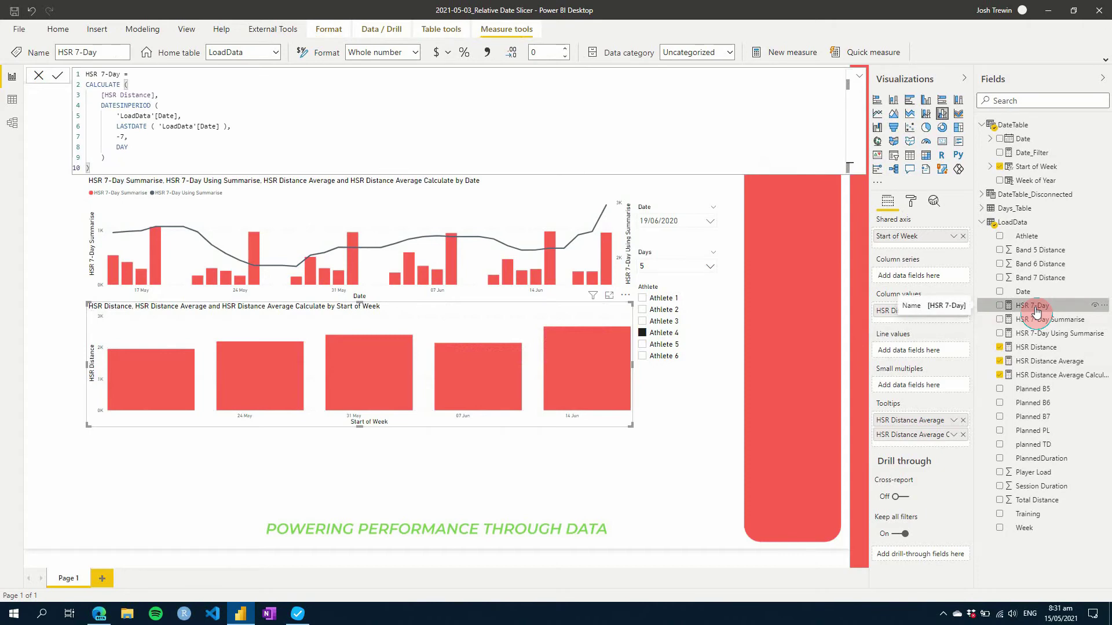
{"action": "left_click_drag", "start_coordinate": [1035, 312], "coordinate": [920, 352]}
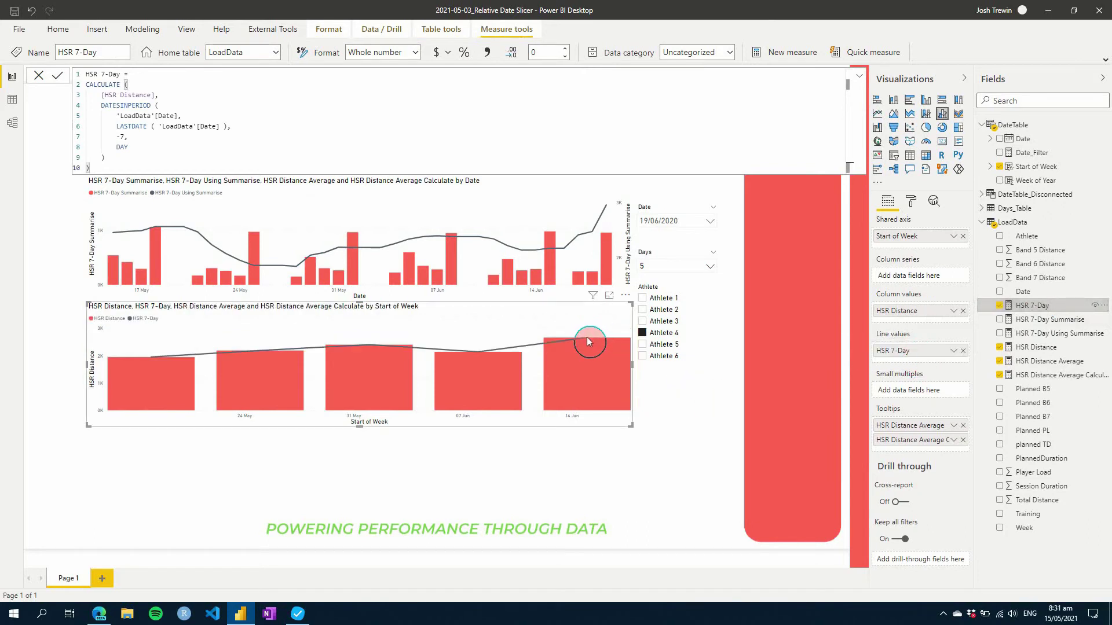
{"action": "mouse_move", "coordinate": [588, 341]}
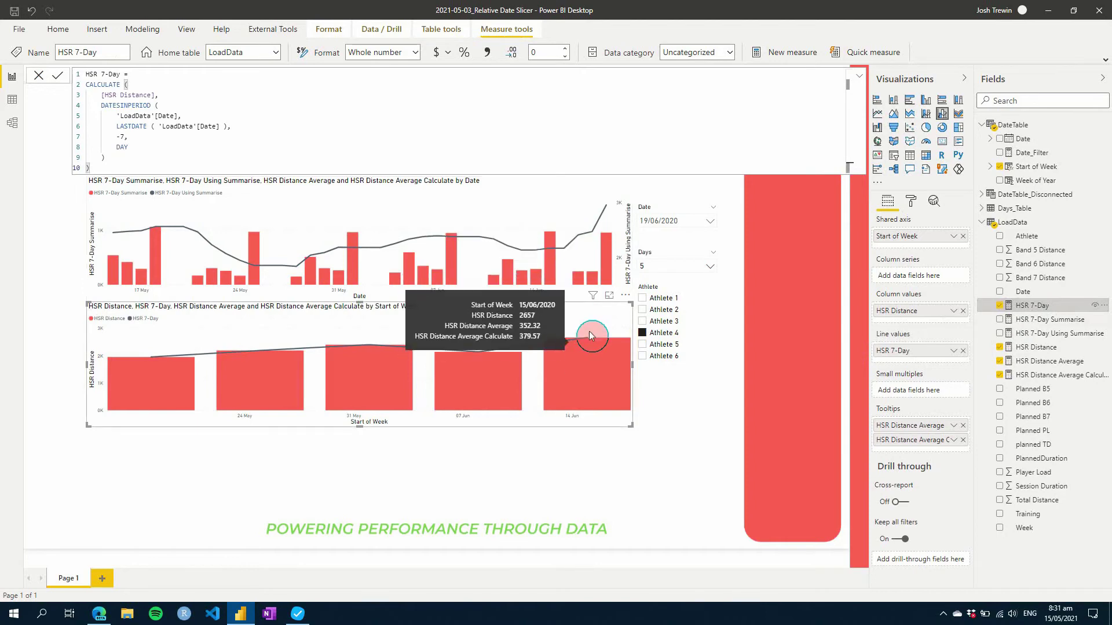
{"action": "mouse_move", "coordinate": [470, 361]}
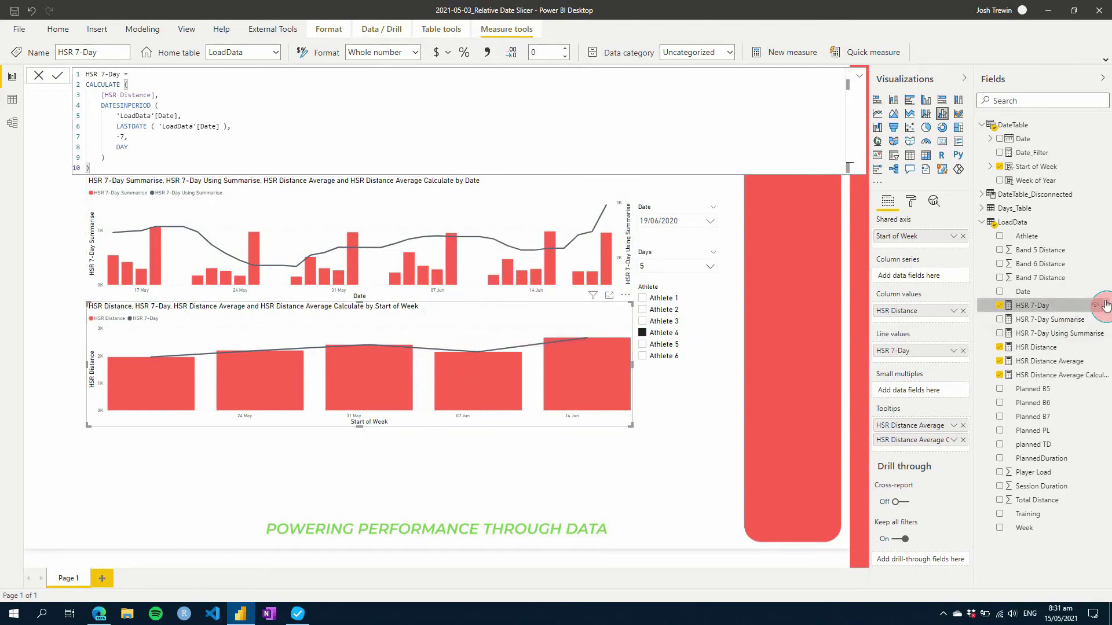
{"action": "left_click_drag", "start_coordinate": [922, 338], "coordinate": [850, 423]}
{"action": "left_click", "coordinate": [679, 442]}
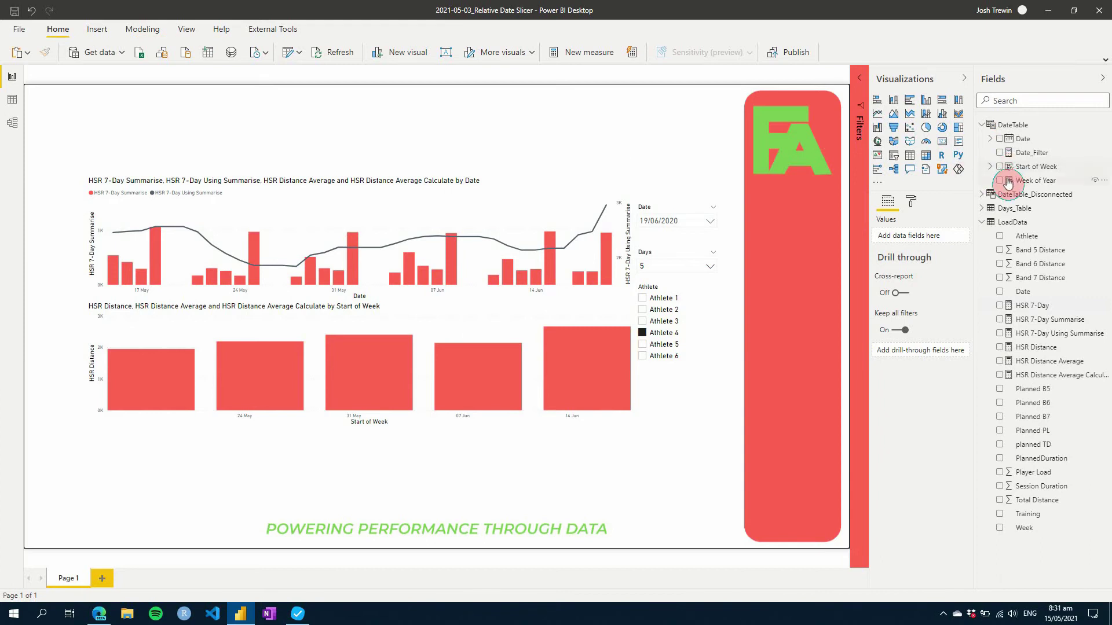
{"action": "left_click", "coordinate": [519, 118]}
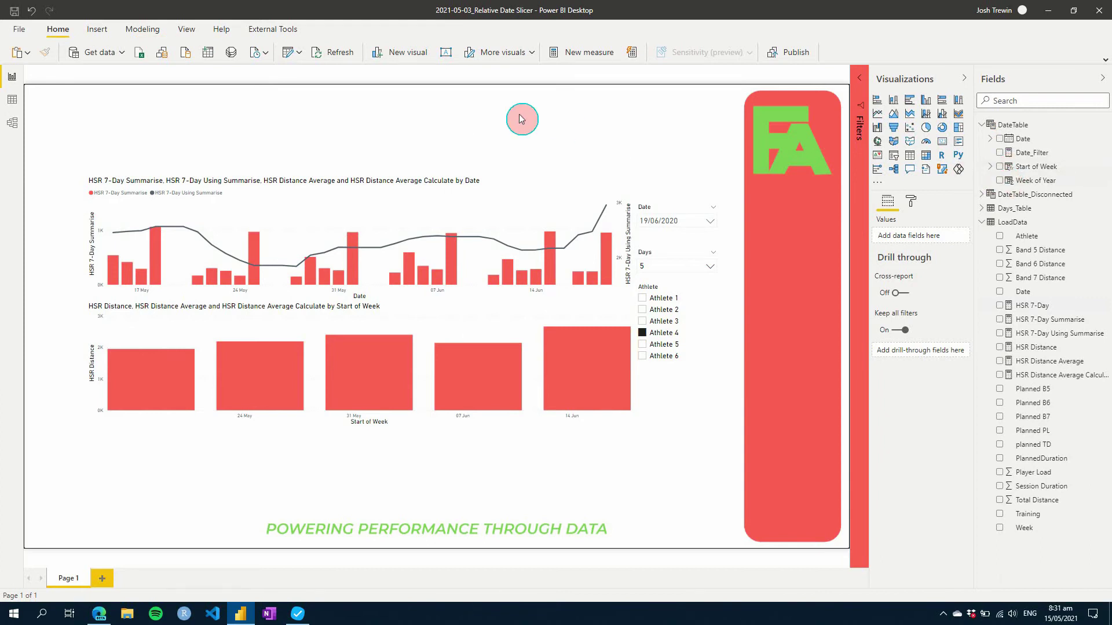